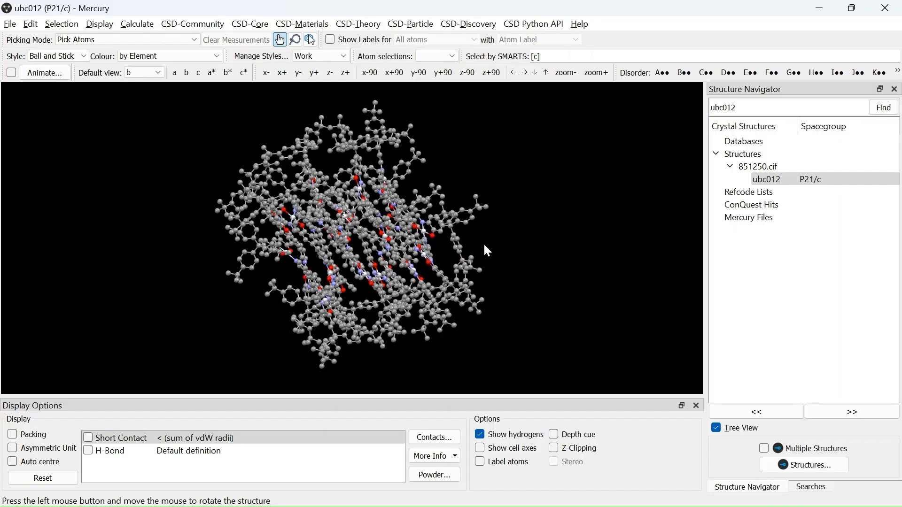
Delete the surrounding molecules from the ubc012 packing one at a time, leaving only a single square macrocycle
right_click(442, 226)
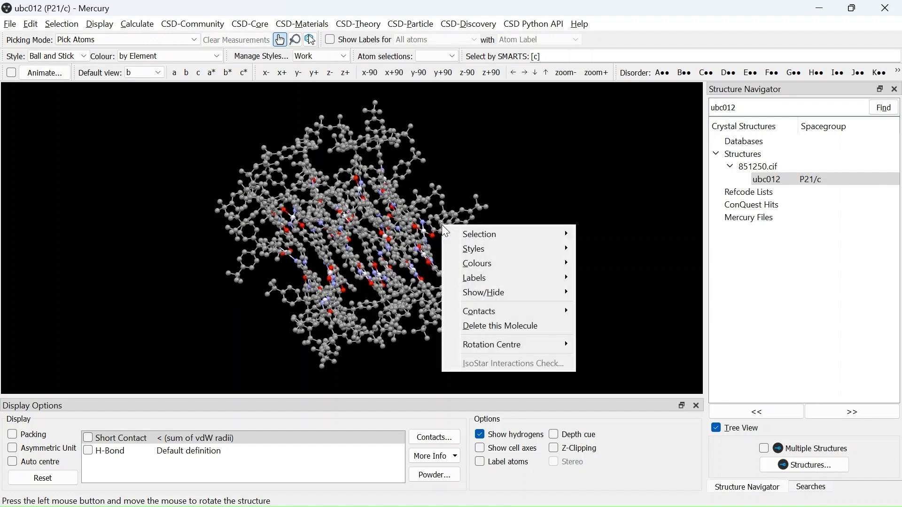
left_click(471, 326)
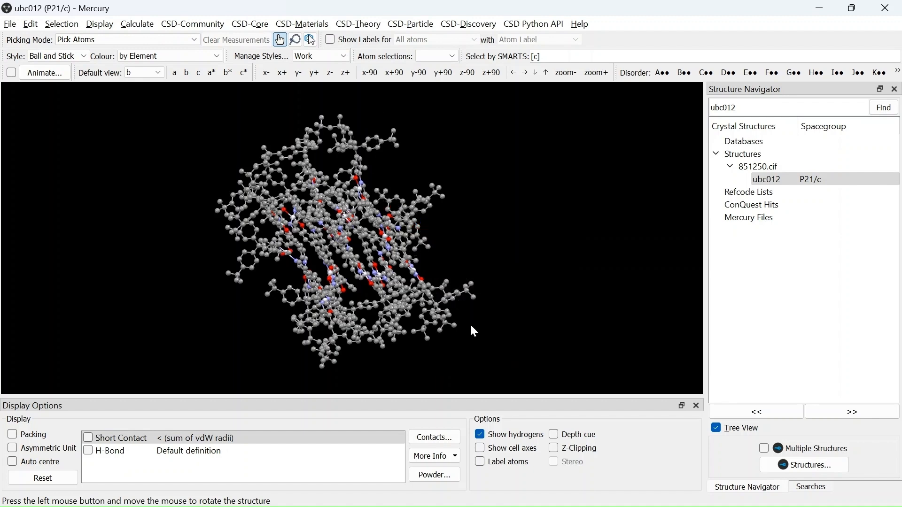
right_click(402, 210)
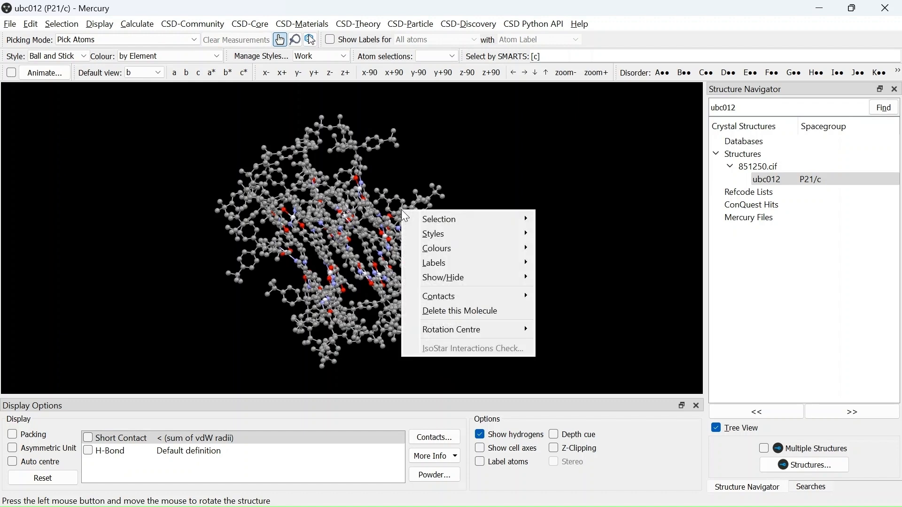
left_click(428, 311)
right_click(383, 240)
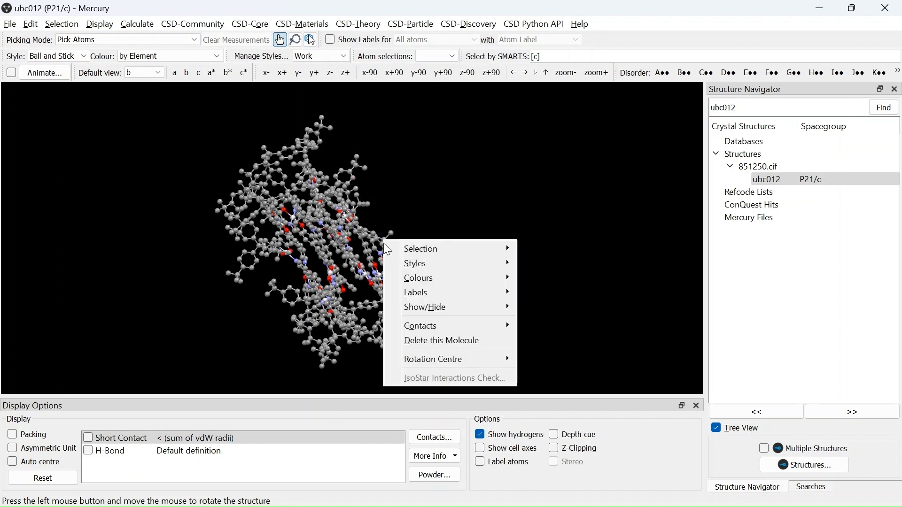
left_click(404, 336)
right_click(323, 256)
left_click(376, 354)
right_click(300, 240)
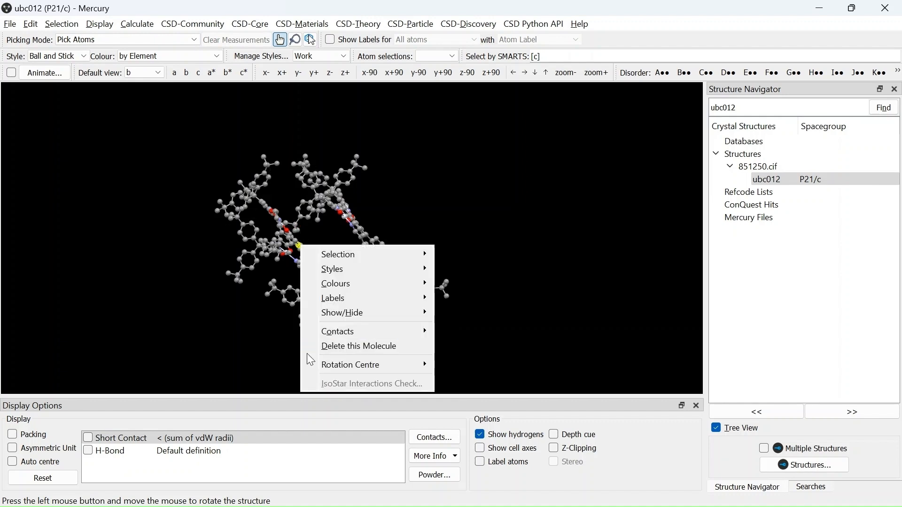
left_click(312, 353)
left_click_drag(379, 264, 242, 282)
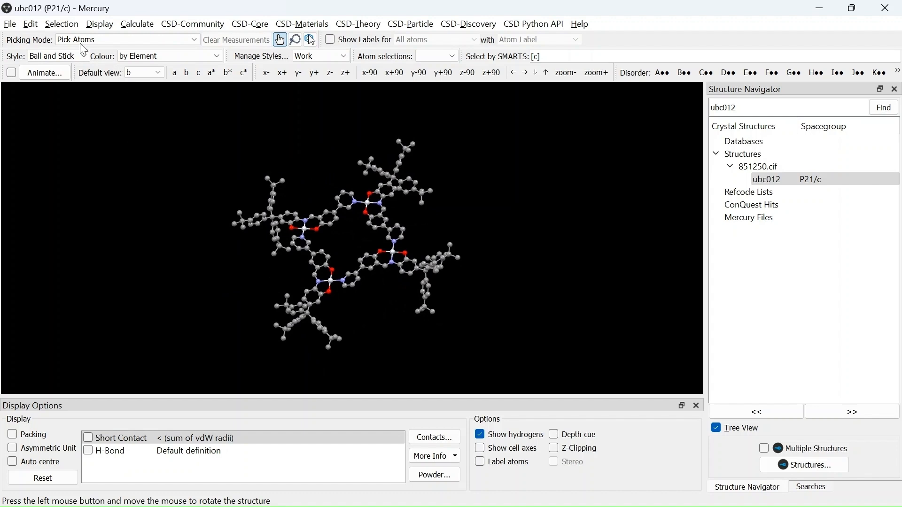
left_click(38, 25)
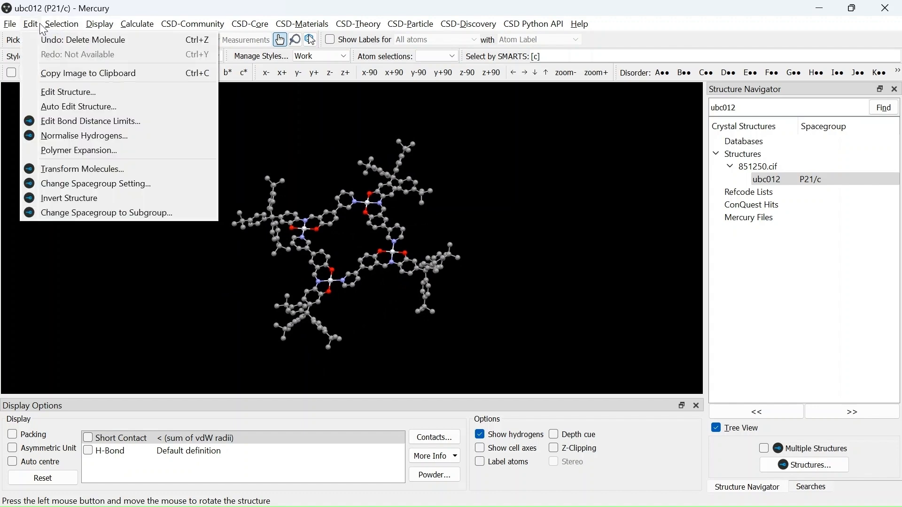
left_click(60, 92)
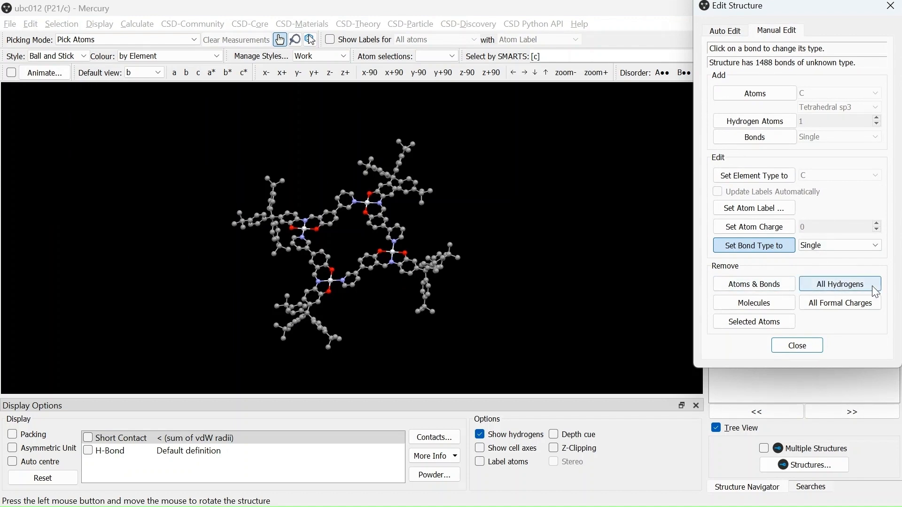
left_click(799, 348)
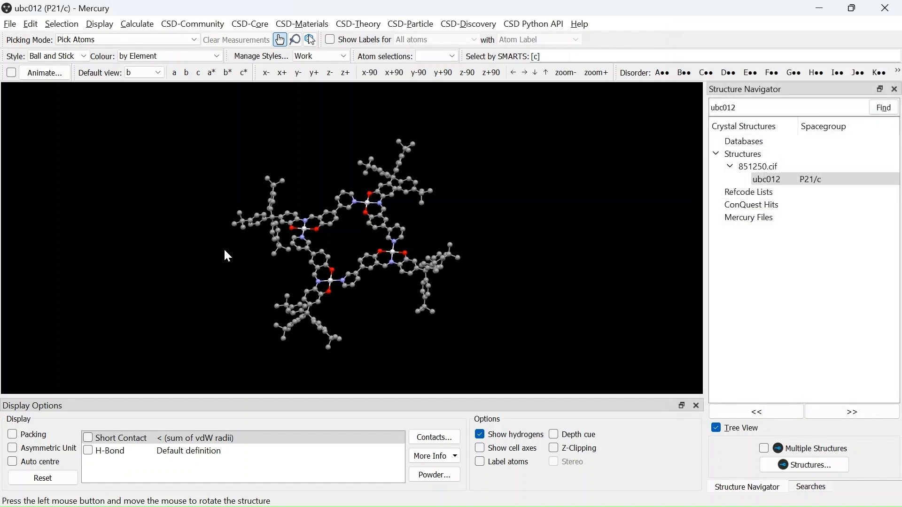
Save the isolated molecule in the Downloads folder as a Mol2 file named ubc012
left_click(10, 24)
left_click(28, 111)
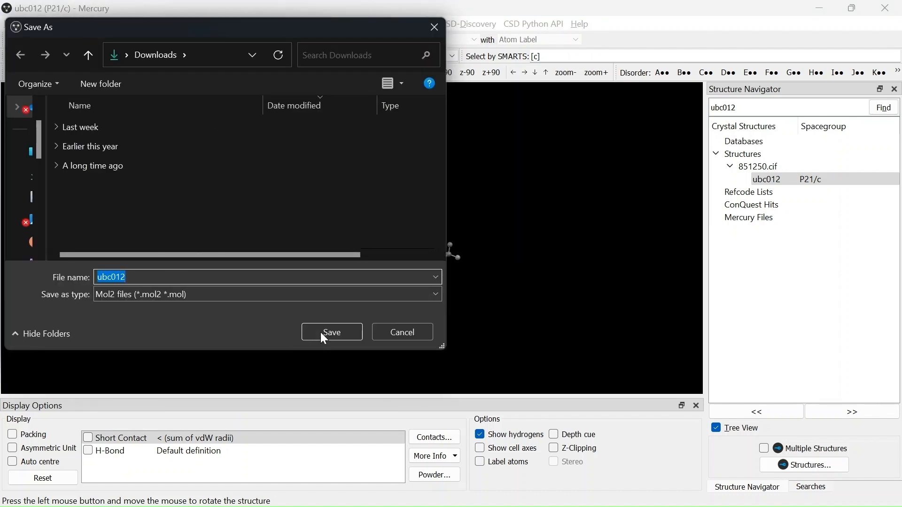
left_click(323, 337)
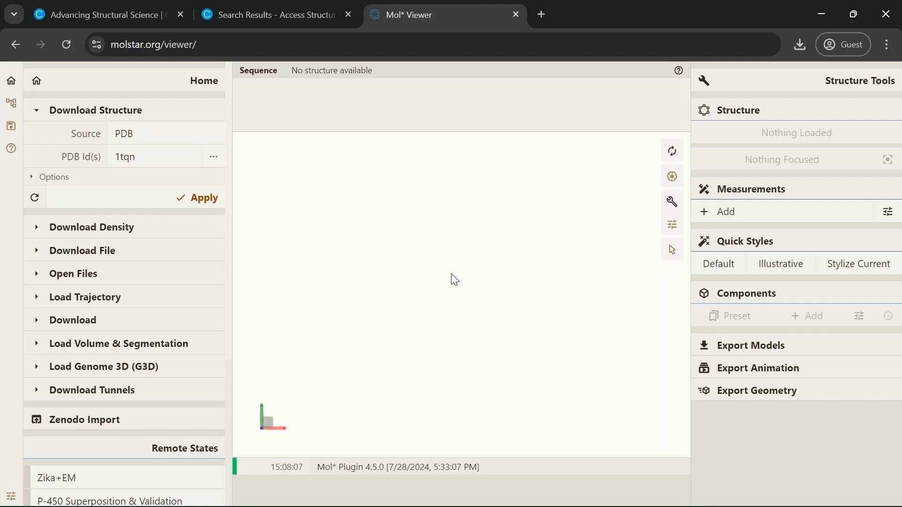
In the Mol* Viewer, open the local file ubc012.mol2 with automatic format detection and visuals on
left_click(92, 277)
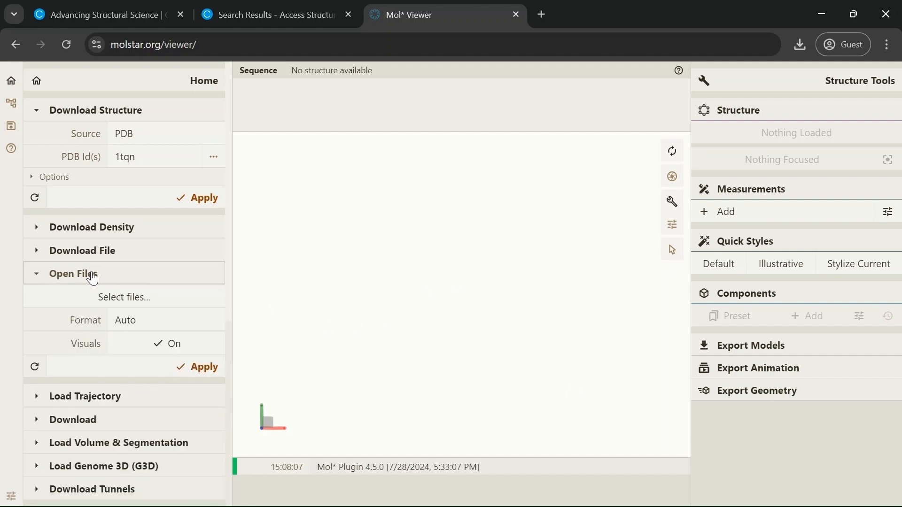
left_click(124, 302)
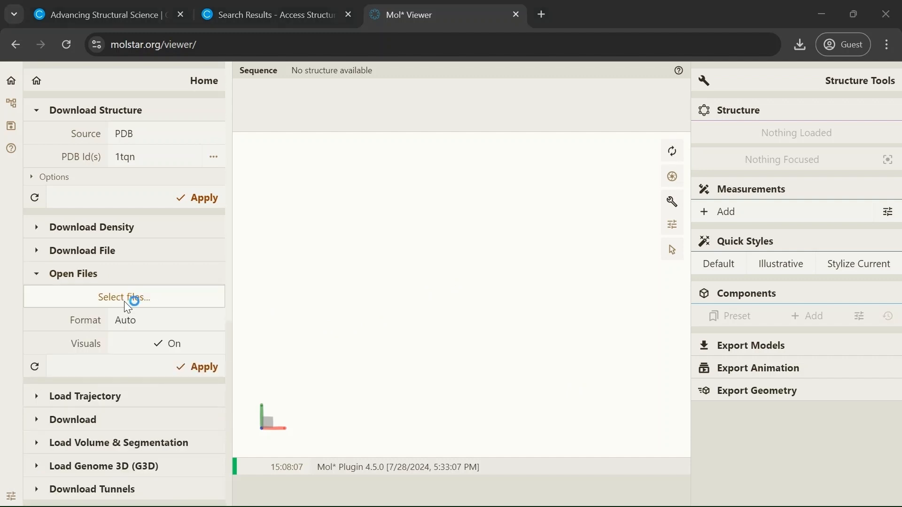
left_click(186, 372)
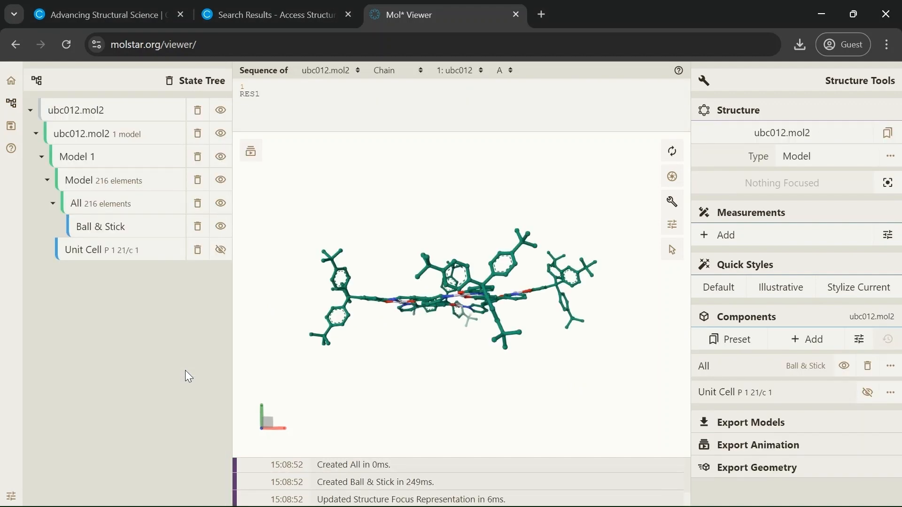
Thicken the molecule's Ball & Stick representation by setting its Physical size theme scale to 2.5
left_click_drag(467, 323, 492, 374)
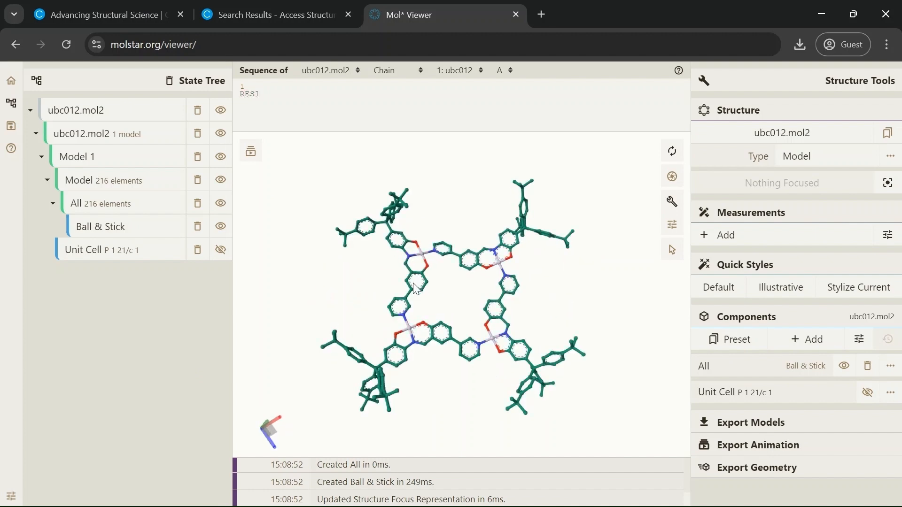
left_click_drag(460, 311, 453, 277)
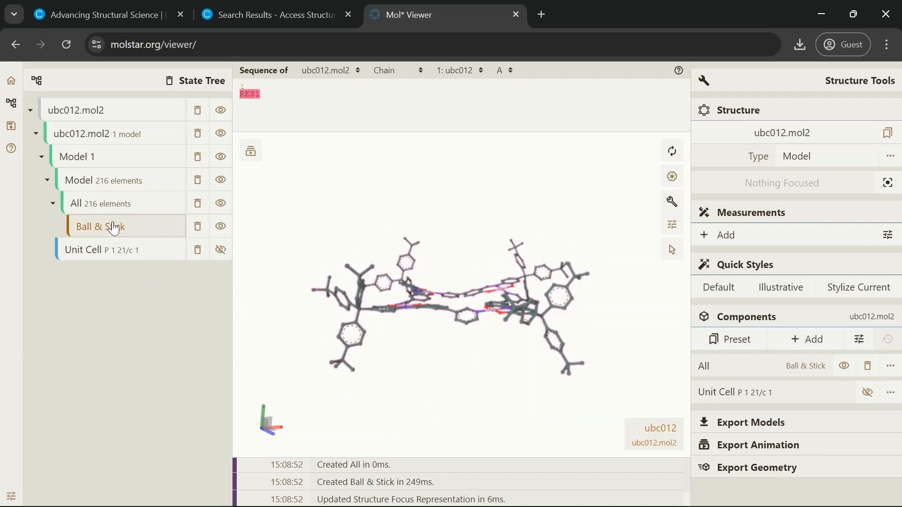
left_click(114, 228)
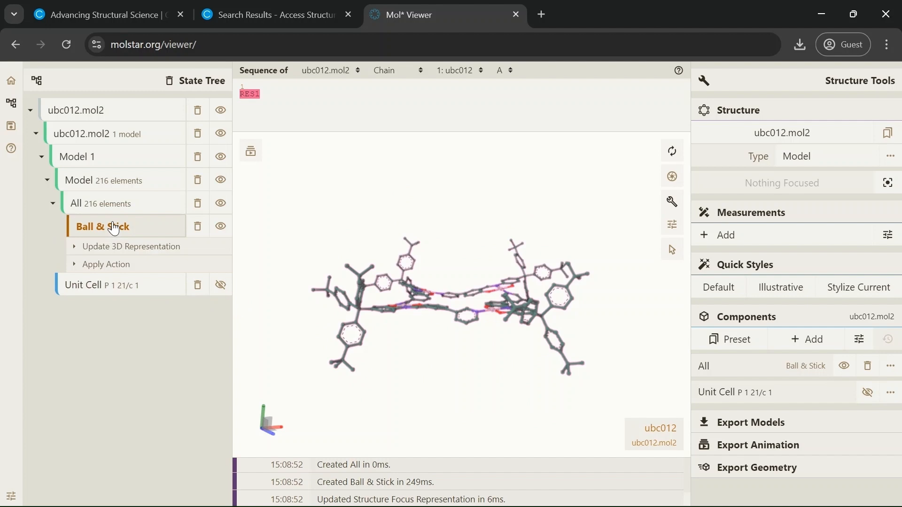
left_click(99, 253)
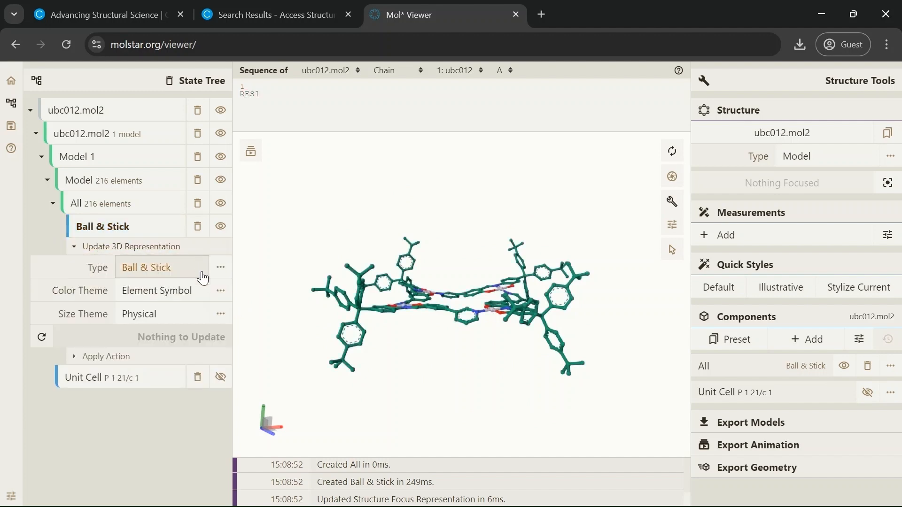
left_click(223, 318)
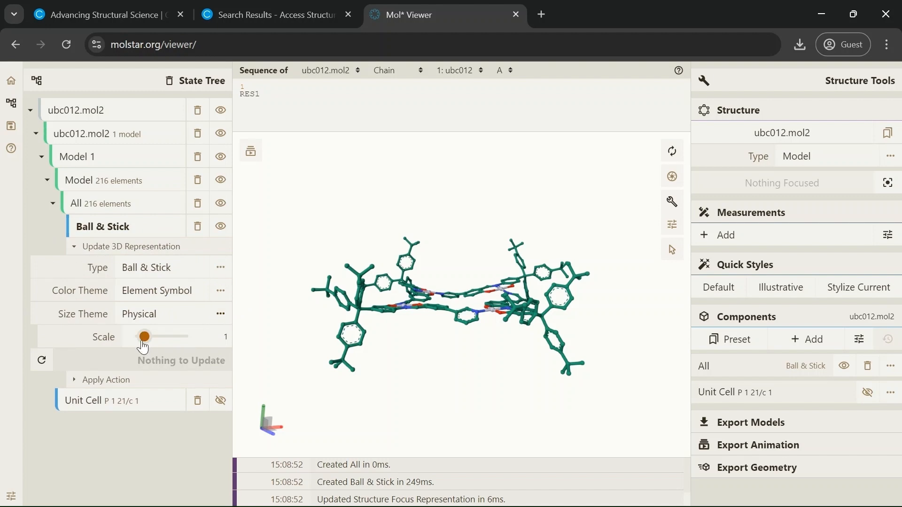
left_click_drag(142, 343, 162, 343)
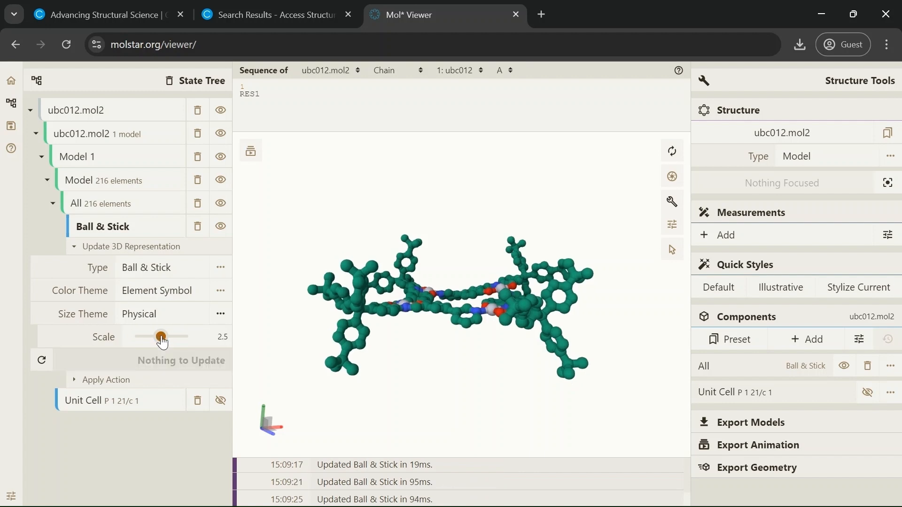
Export the thickened molecule's geometry in Stl (.stl) format and save it
left_click_drag(390, 293, 391, 320)
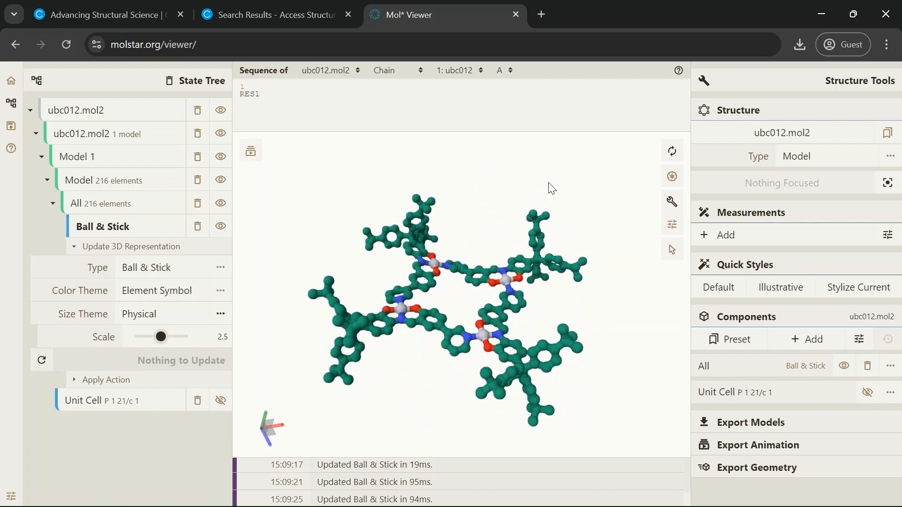
left_click(729, 476)
scroll(747, 447, "down", 1)
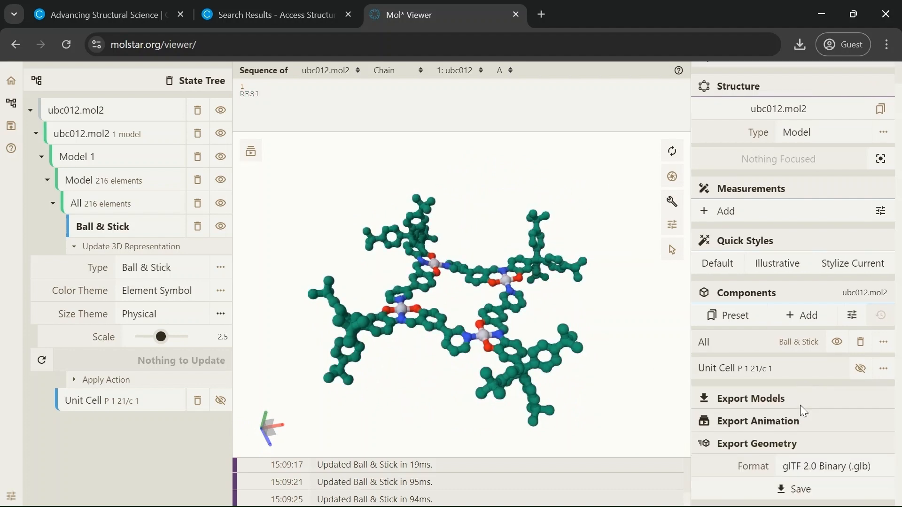
left_click(820, 470)
scroll(752, 451, "down", 3)
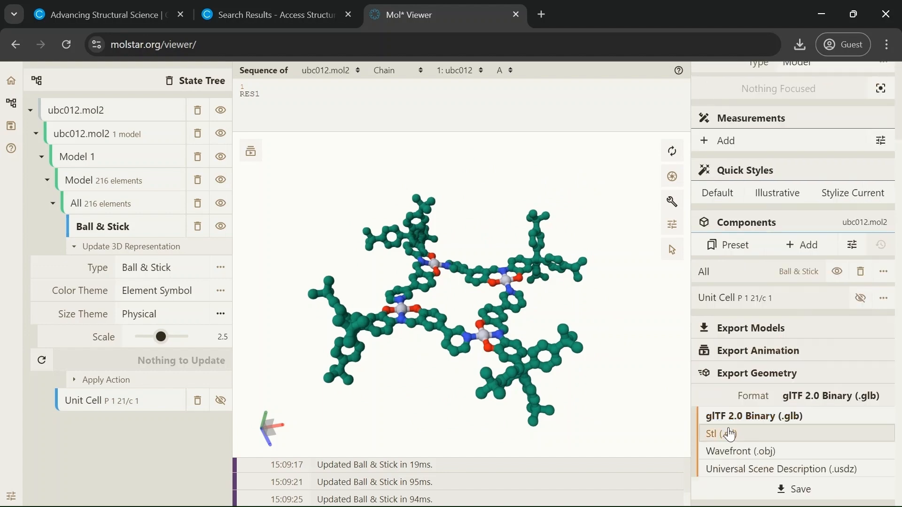
left_click(722, 434)
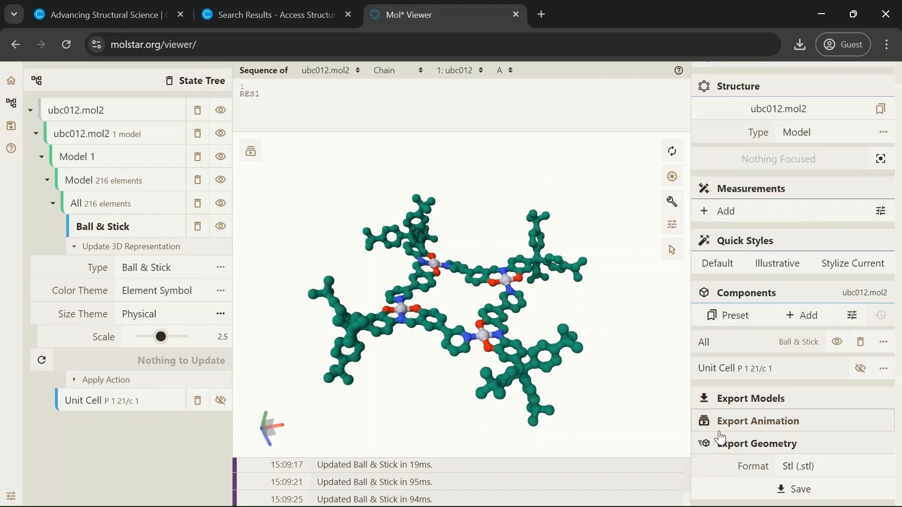
left_click(794, 489)
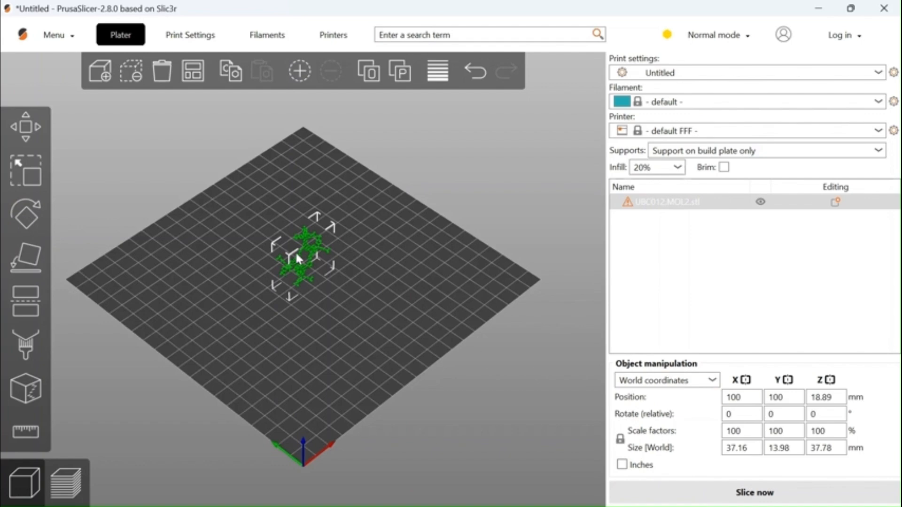
In PrusaSlicer, scale the imported UBC012.MOL2.stl model uniformly to 500%
left_click_drag(296, 258, 358, 248)
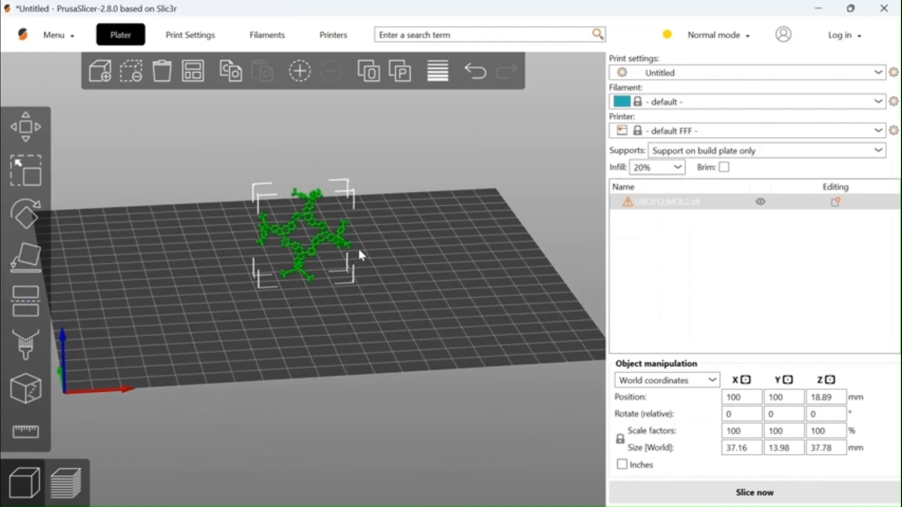
left_click(744, 429)
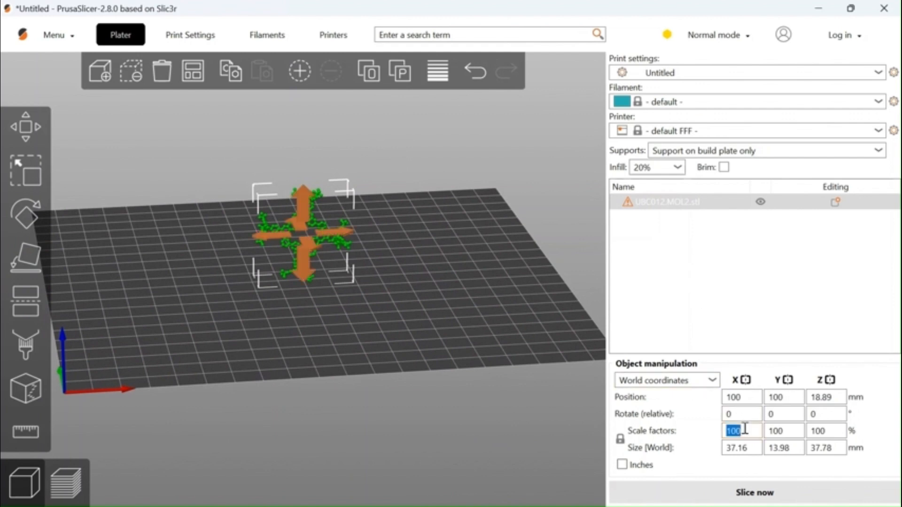
type("500")
key("Return")
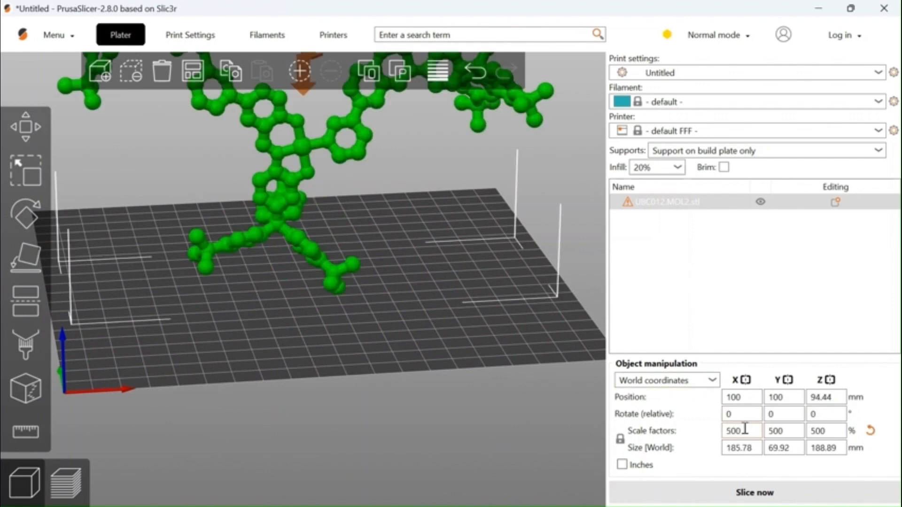
Lay the upright molecule flat on the print bed by placing it on one of its broad faces
scroll(247, 296, "down", 3)
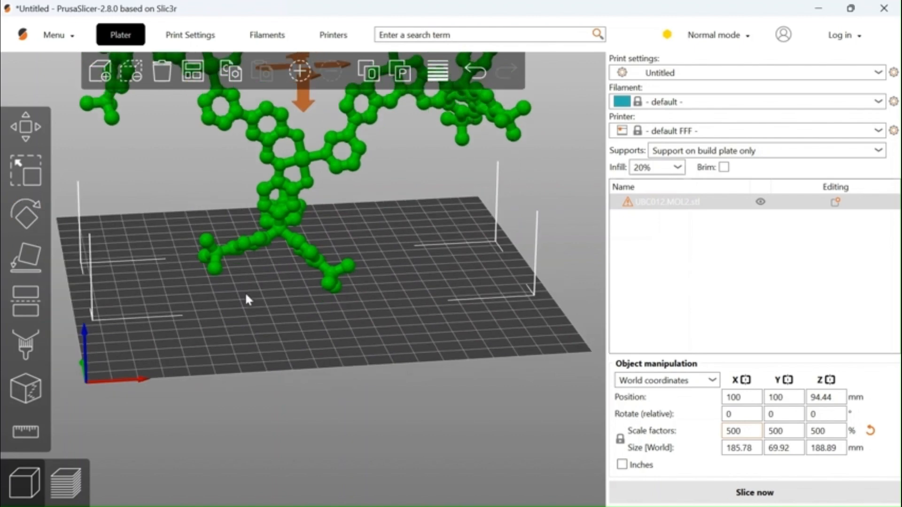
left_click(29, 259)
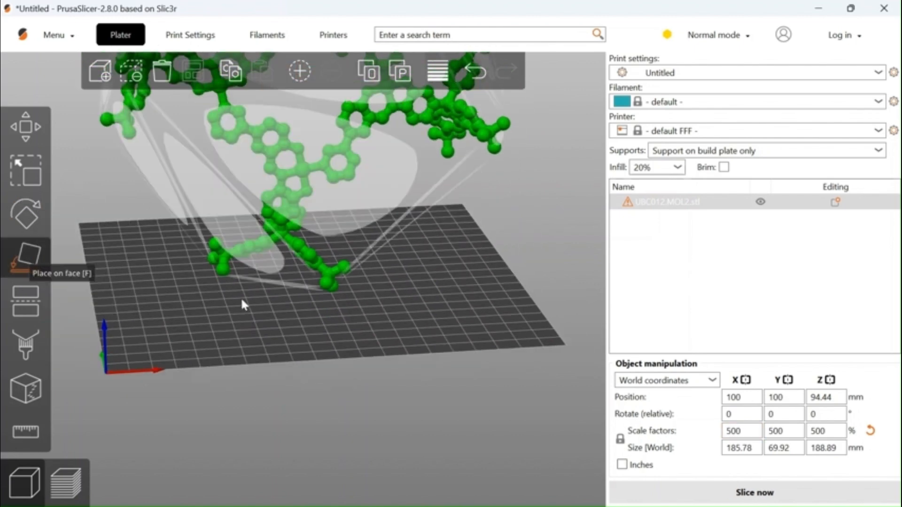
left_click(318, 307)
left_click_drag(383, 304, 383, 312)
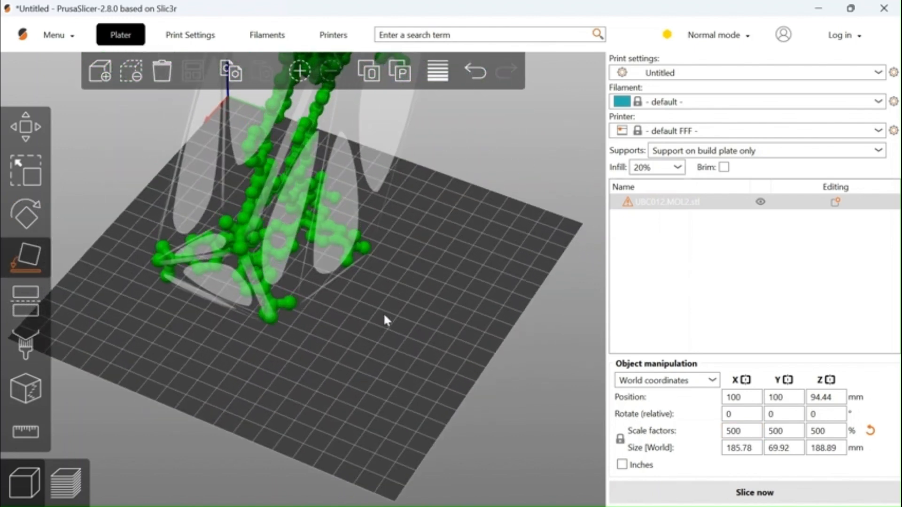
left_click(376, 131)
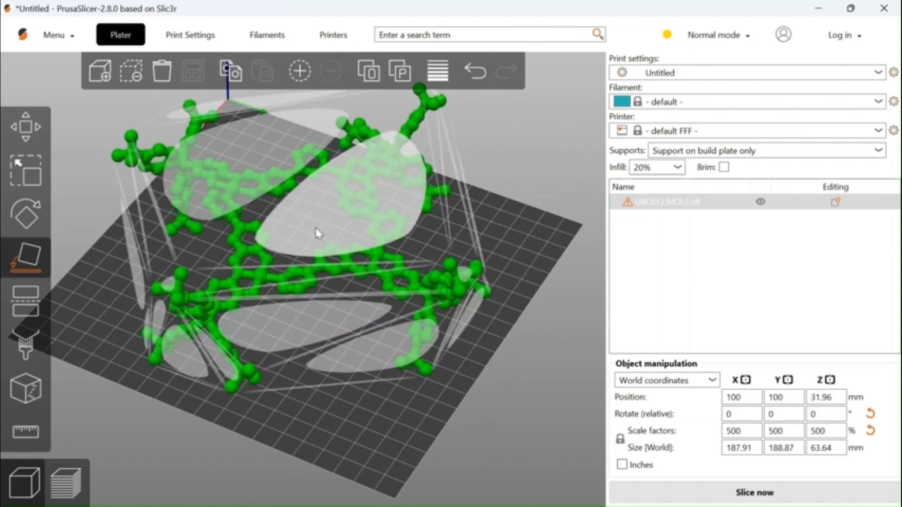
left_click_drag(327, 204, 337, 202)
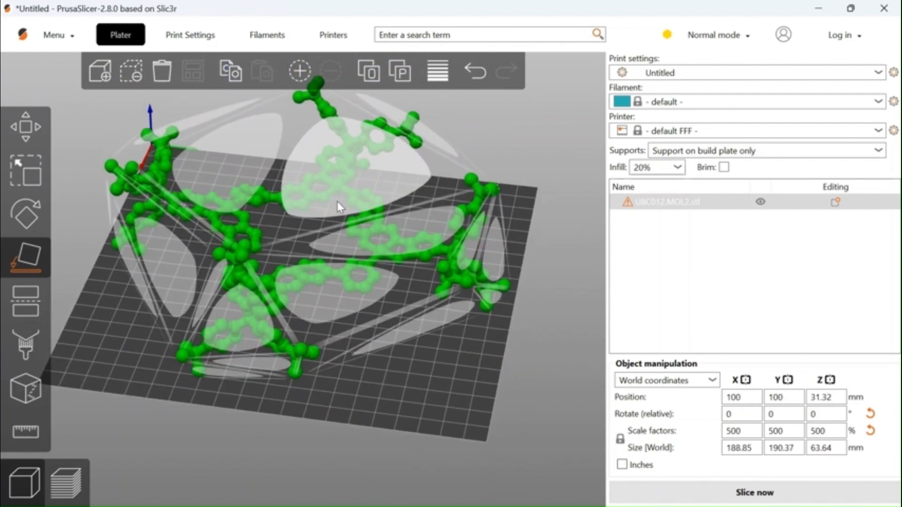
Rotate the flat molecule about the vertical axis so it fits within the print bed, and deselect it
left_click(30, 202)
left_click_drag(240, 376, 438, 311)
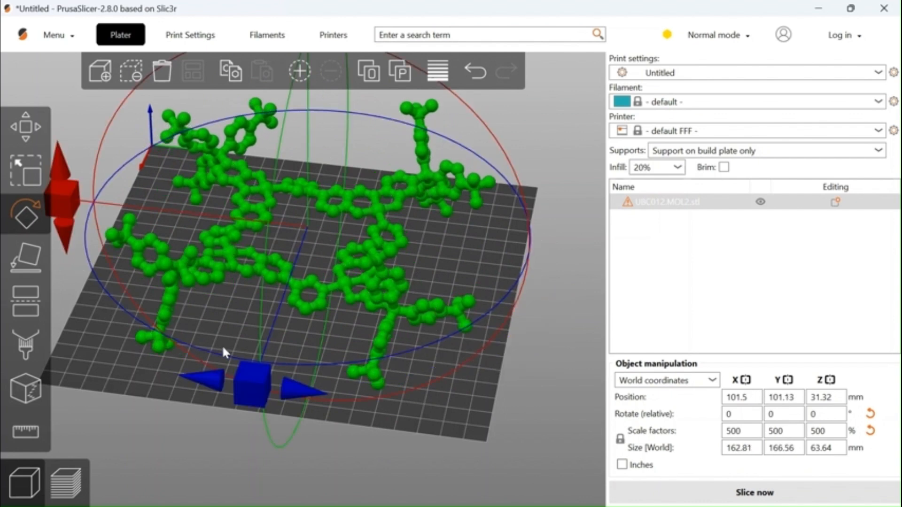
left_click(334, 442)
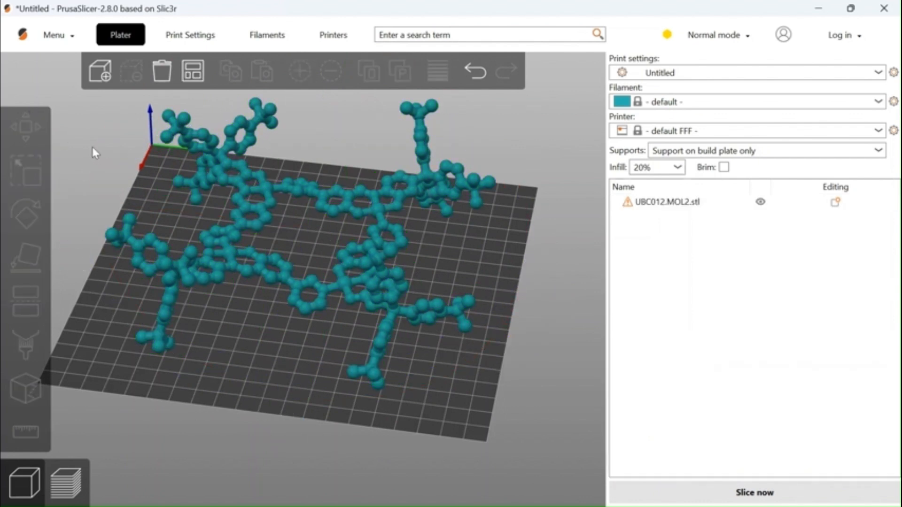
Move the molecule on the print bed to about X 115 mm, Y 104 mm, and deselect it
left_click(350, 211)
scroll(404, 292, "up", 1)
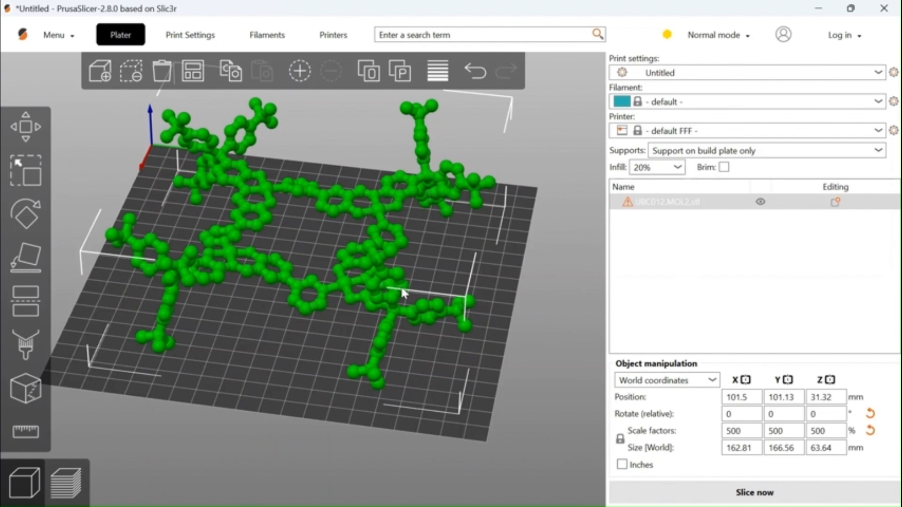
scroll(404, 292, "up", 2)
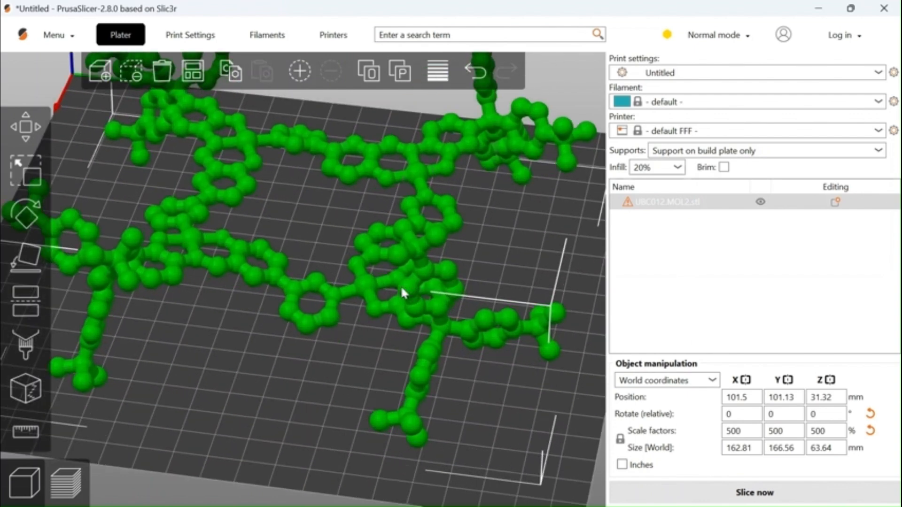
scroll(402, 289, "up", 2)
scroll(402, 291, "up", 1)
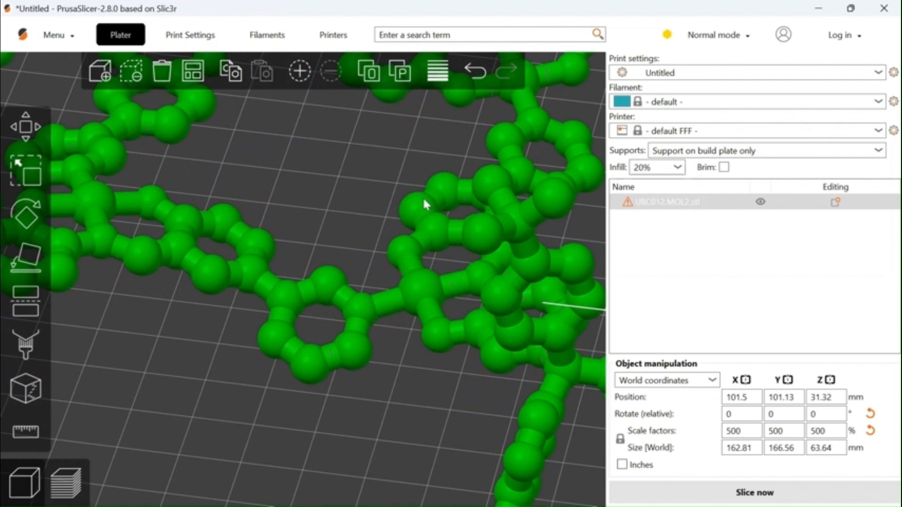
left_click_drag(396, 236, 426, 255)
scroll(424, 253, "down", 3)
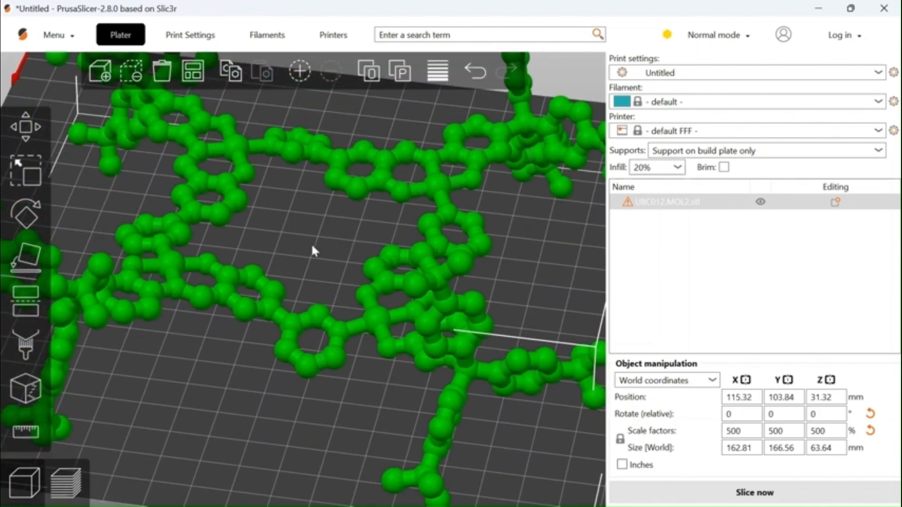
scroll(311, 243, "down", 3)
left_click_drag(309, 244, 289, 334)
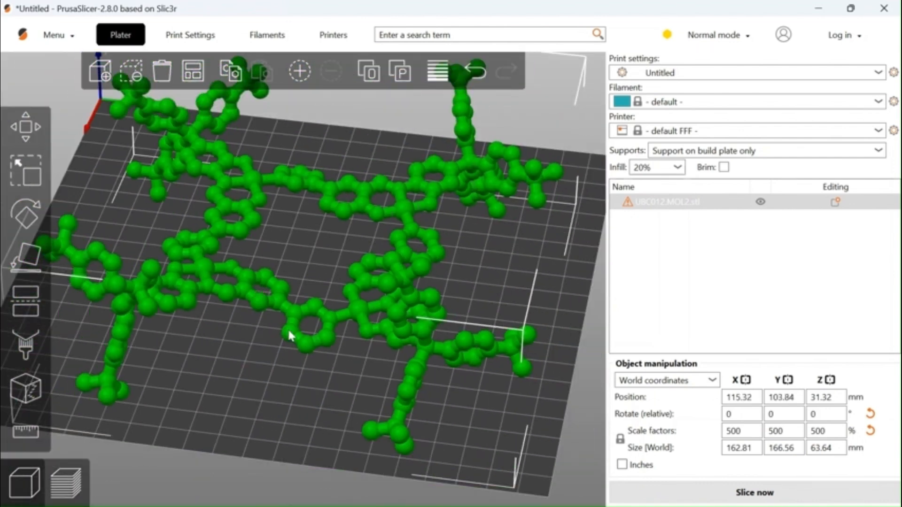
left_click(266, 381)
scroll(266, 381, "down", 3)
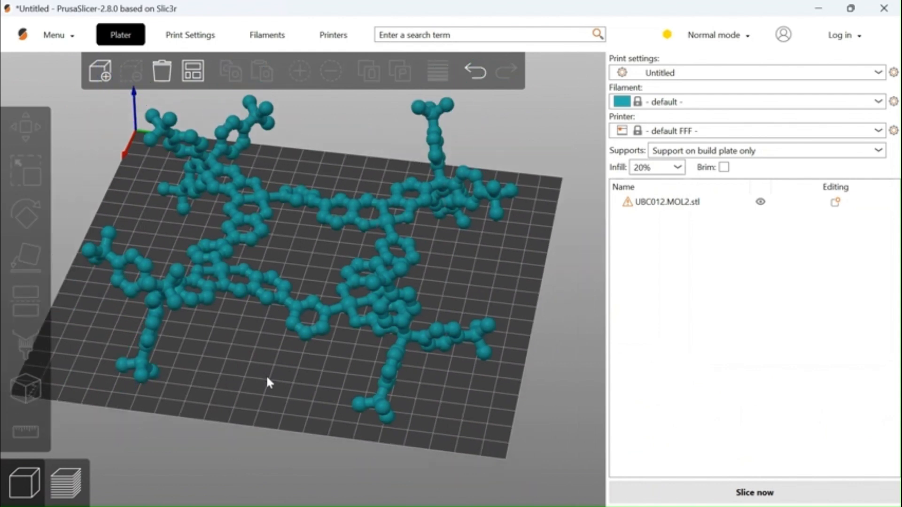
Repair the mesh errors of the UBC012.MOL2.stl model
left_click(249, 291)
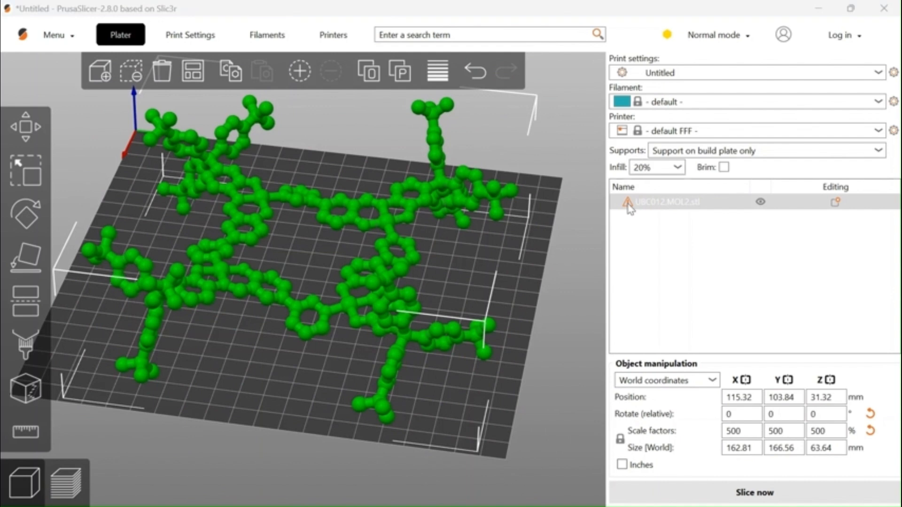
left_click(628, 203)
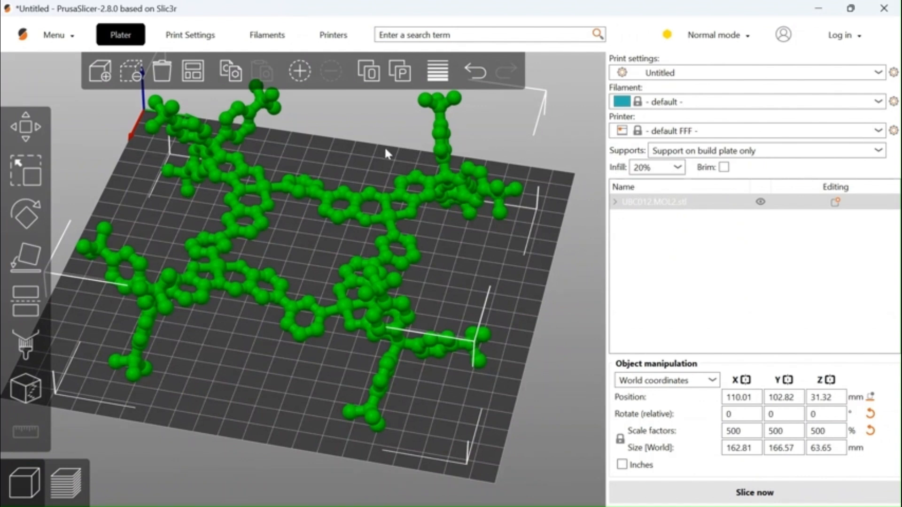
Slice the repaired model and examine how the grid supports surround the molecule from several angles
left_click(721, 497)
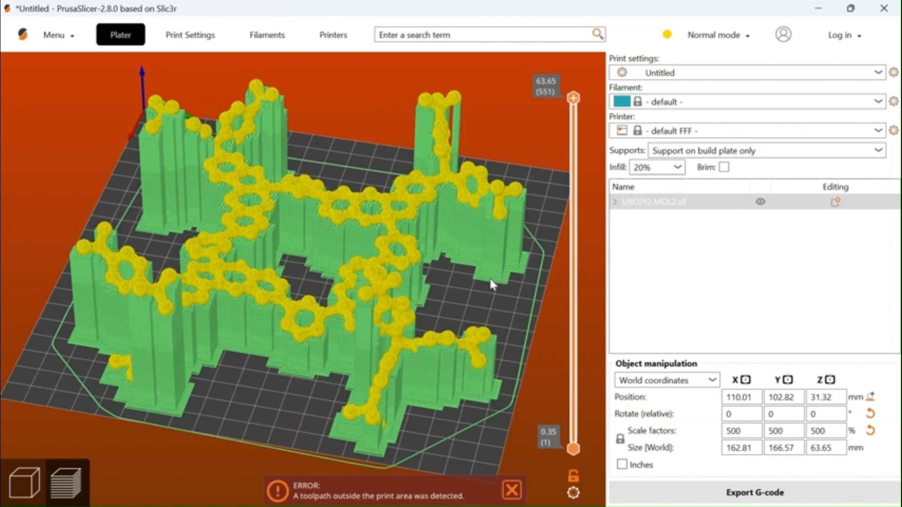
left_click_drag(380, 231, 387, 308)
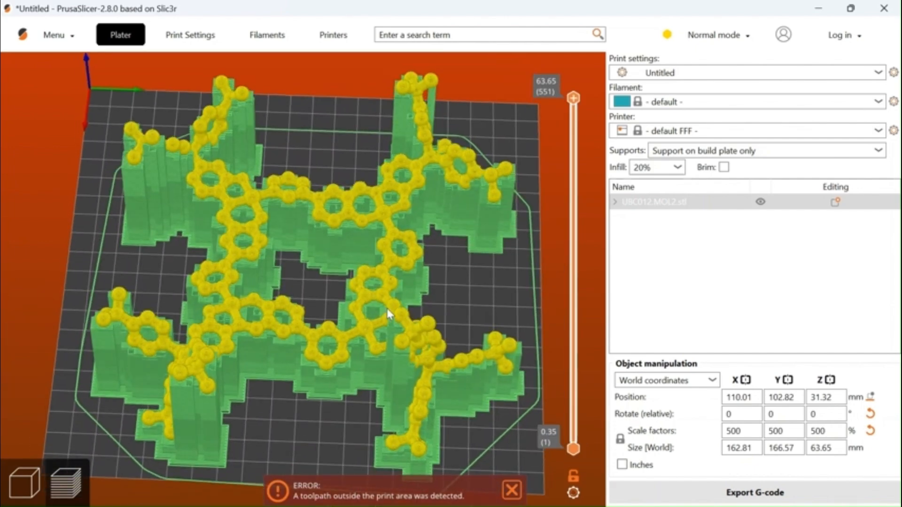
left_click_drag(387, 356, 326, 297)
scroll(353, 280, "up", 5)
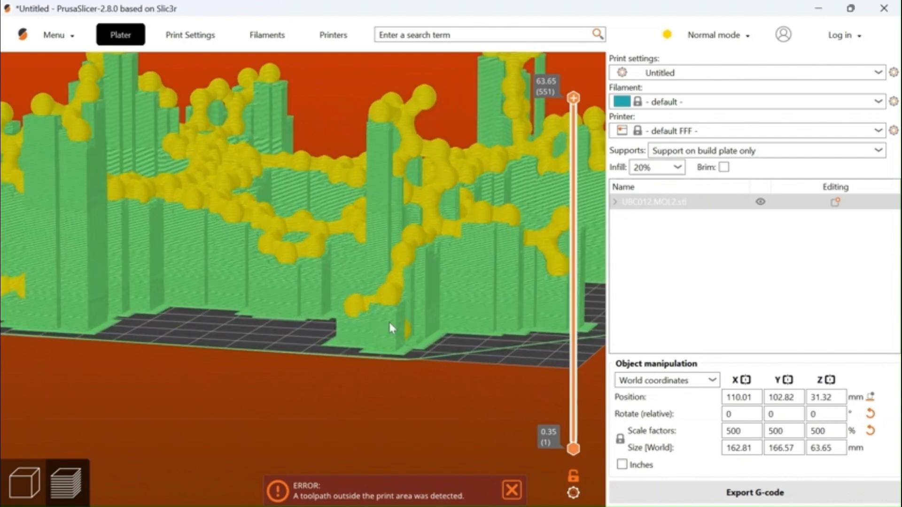
left_click_drag(388, 320, 394, 353)
scroll(394, 354, "down", 5)
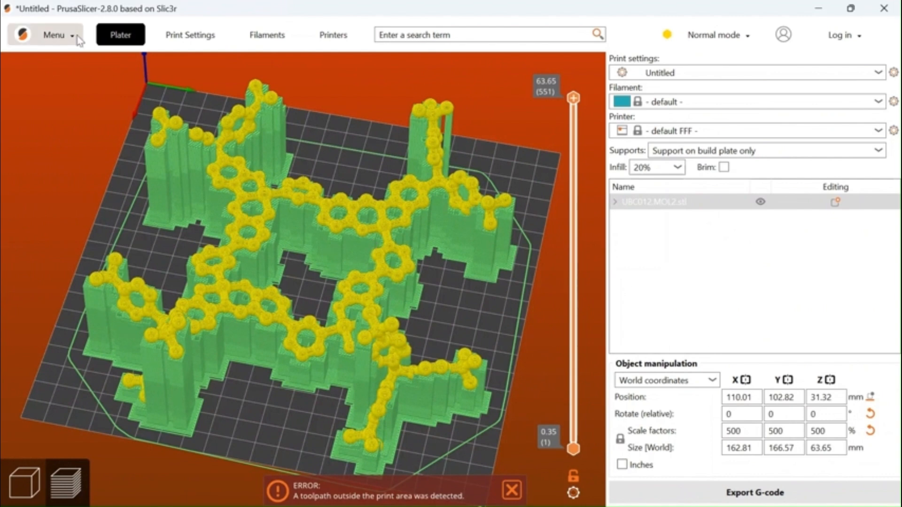
Set the support material style to Organic in the print settings
left_click(192, 37)
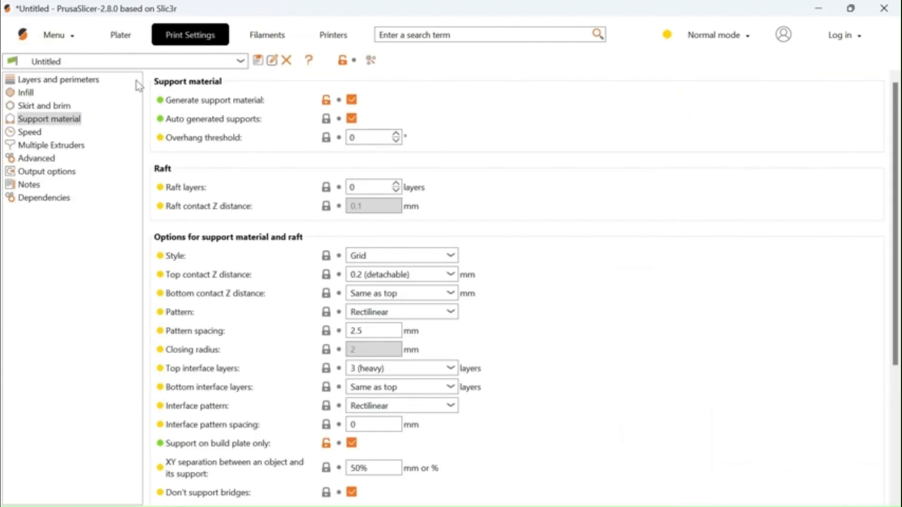
left_click(77, 121)
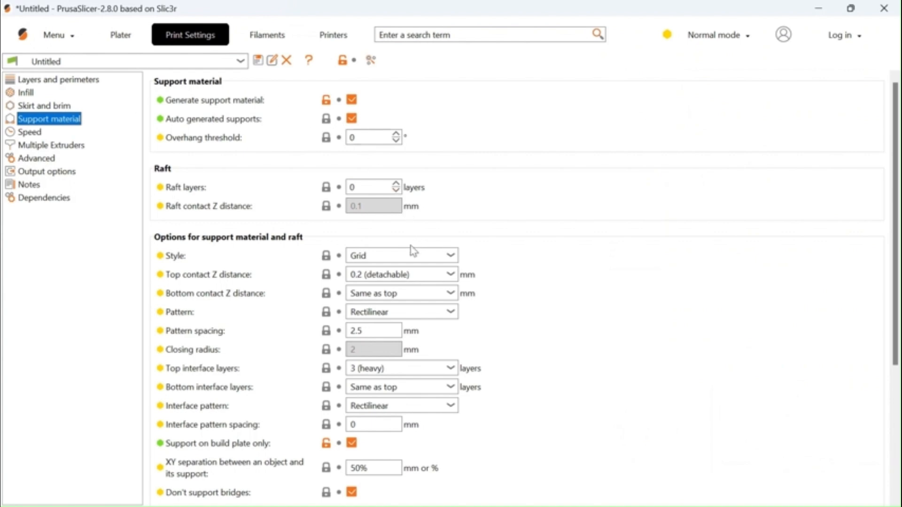
left_click(393, 257)
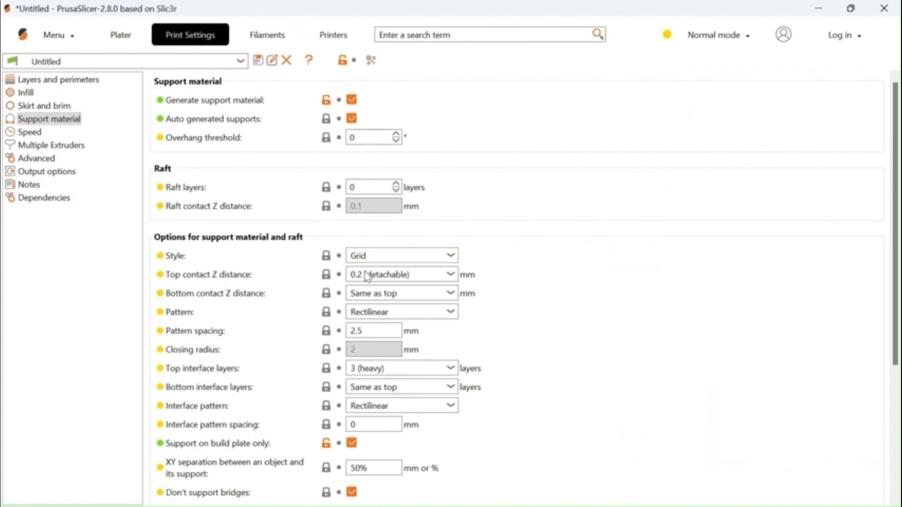
left_click(353, 302)
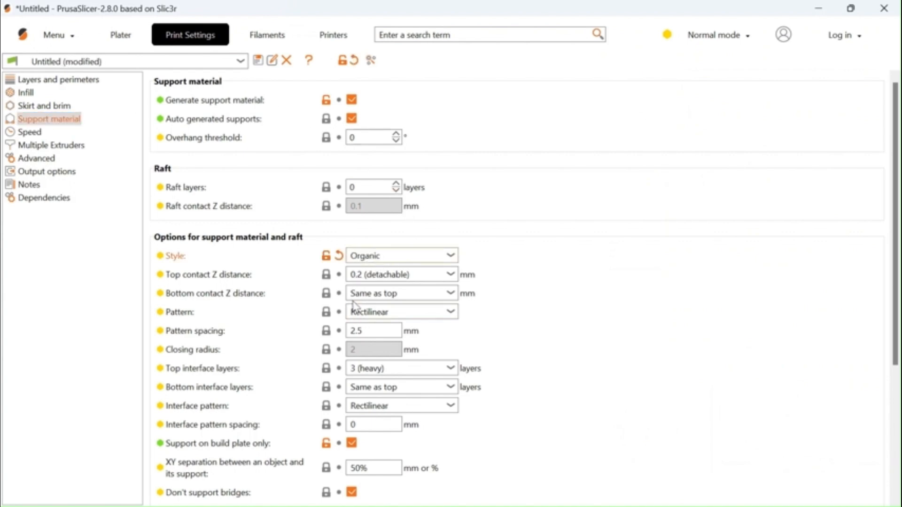
Return to the plater and reslice the molecule with the organic supports
left_click(119, 35)
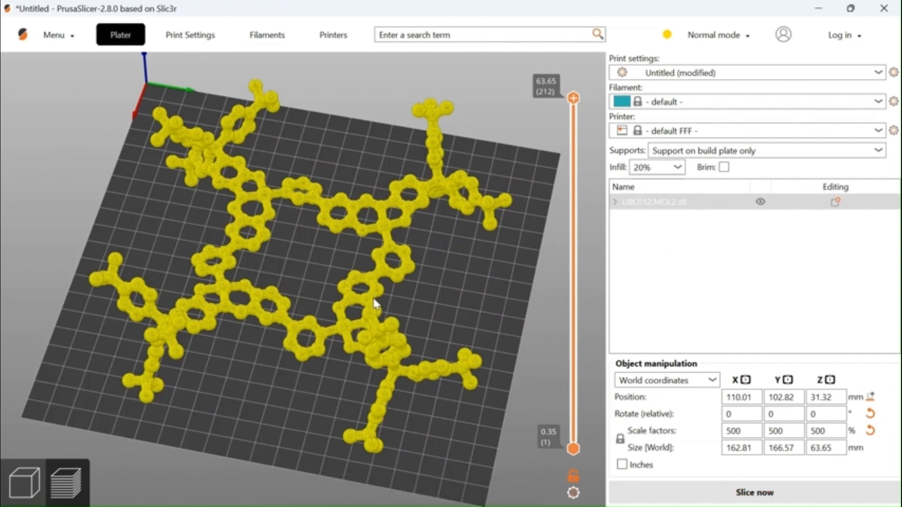
mouse_move(375, 296)
left_mouse_down()
mouse_move(366, 284)
mouse_move(379, 262)
mouse_move(378, 302)
left_mouse_up()
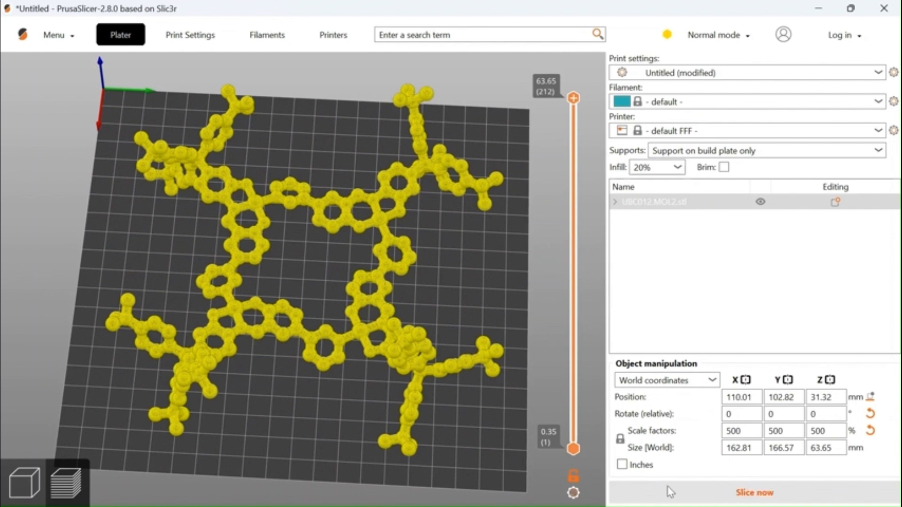
left_click(737, 497)
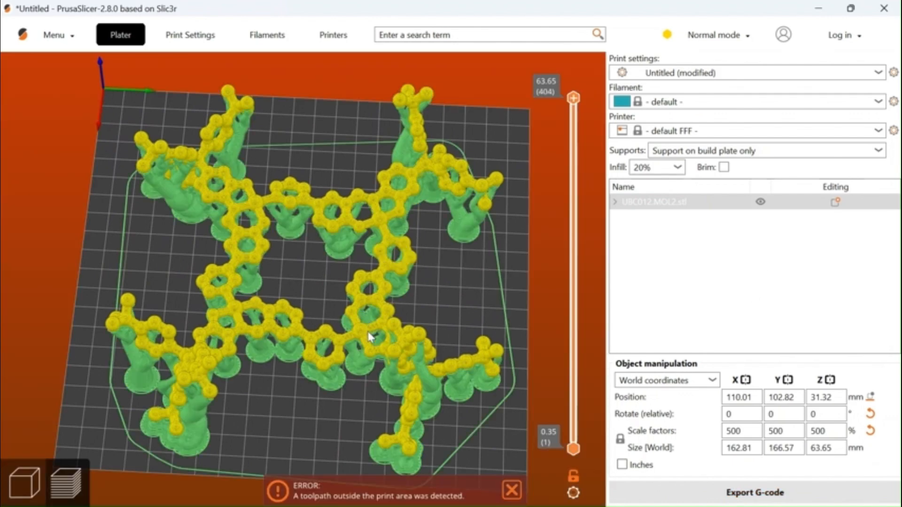
Examine the sliced preview of the organic supports up close, from the side and from above
left_click_drag(367, 329, 371, 314)
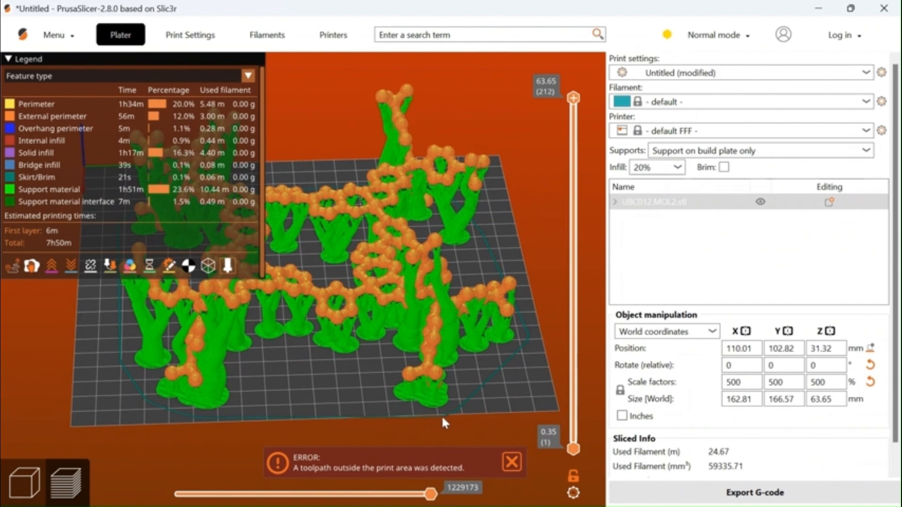
scroll(433, 418, "up", 5)
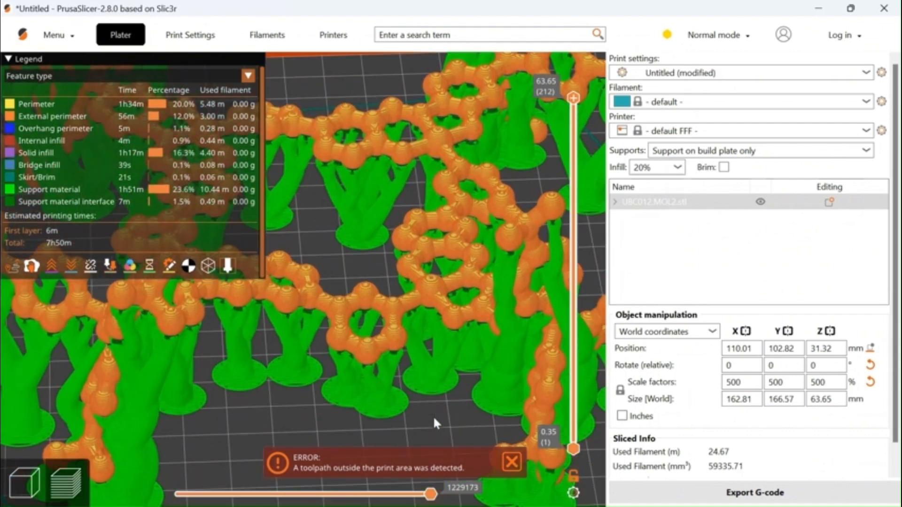
scroll(441, 412, "up", 5)
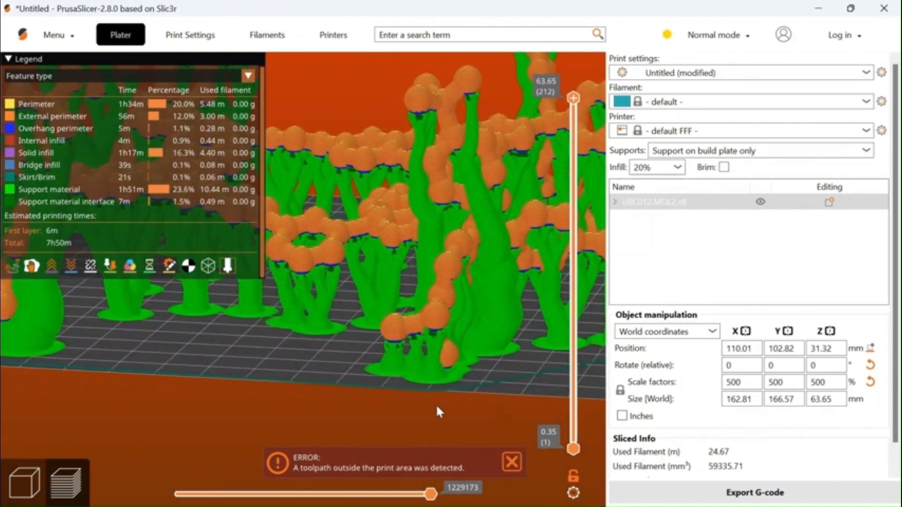
left_click_drag(440, 414, 444, 404)
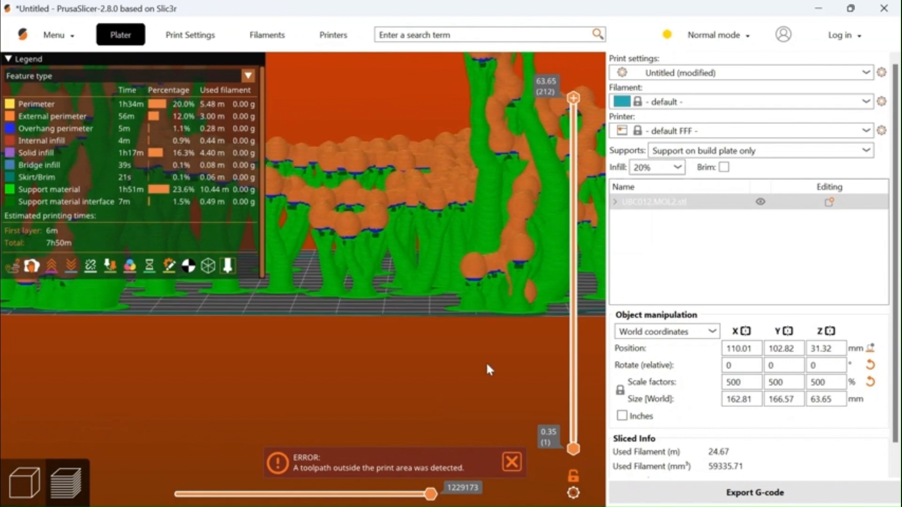
left_click_drag(485, 362, 502, 402)
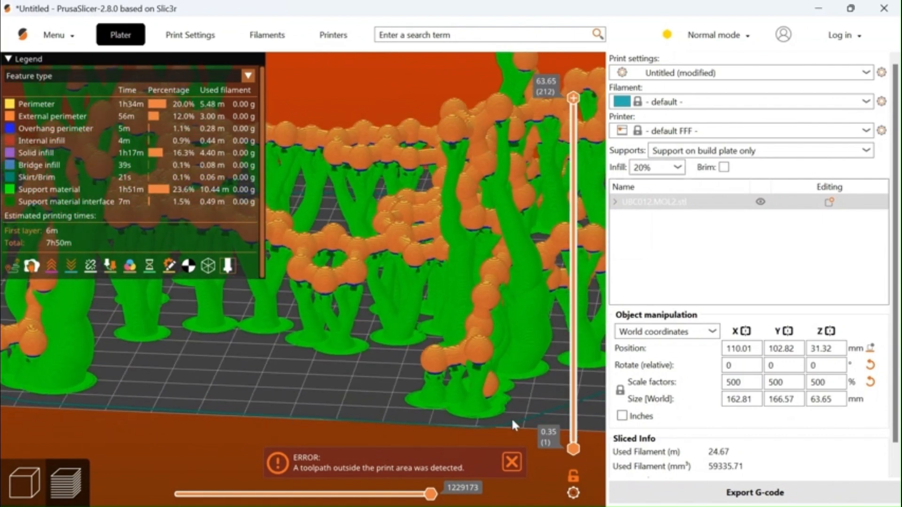
scroll(365, 315, "down", 4)
scroll(365, 315, "down", 1)
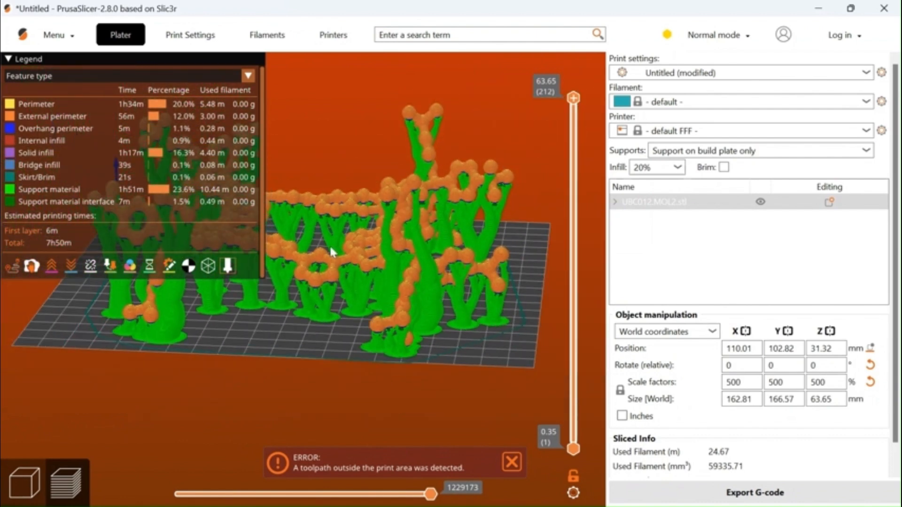
left_click_drag(329, 248, 342, 277)
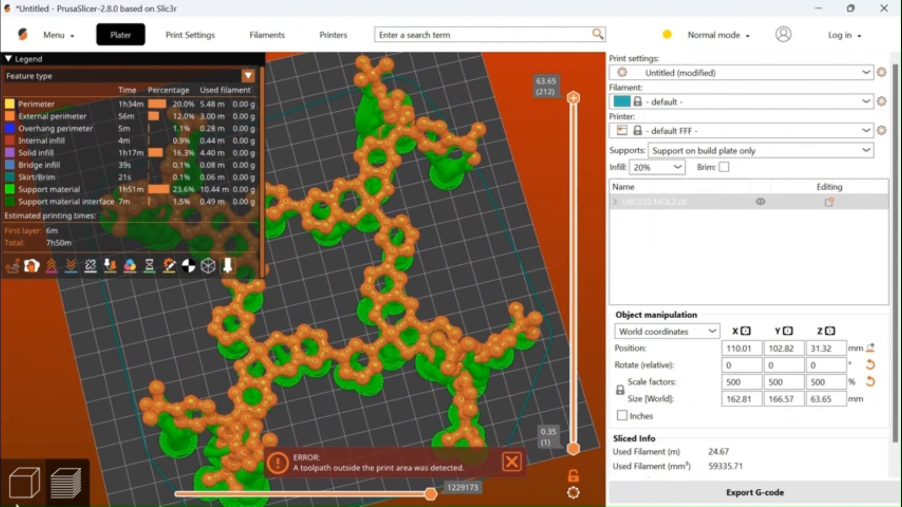
Move the molecule on the print bed to about X 103.6 mm, Y 99.7 mm, and reslice it
left_click(21, 469)
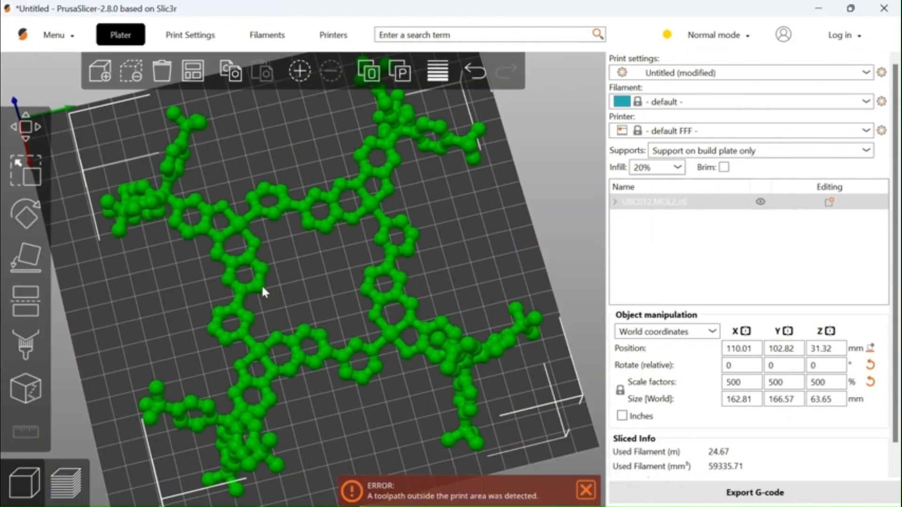
mouse_move(260, 280)
left_mouse_down()
mouse_move(249, 260)
mouse_move(250, 274)
left_mouse_up()
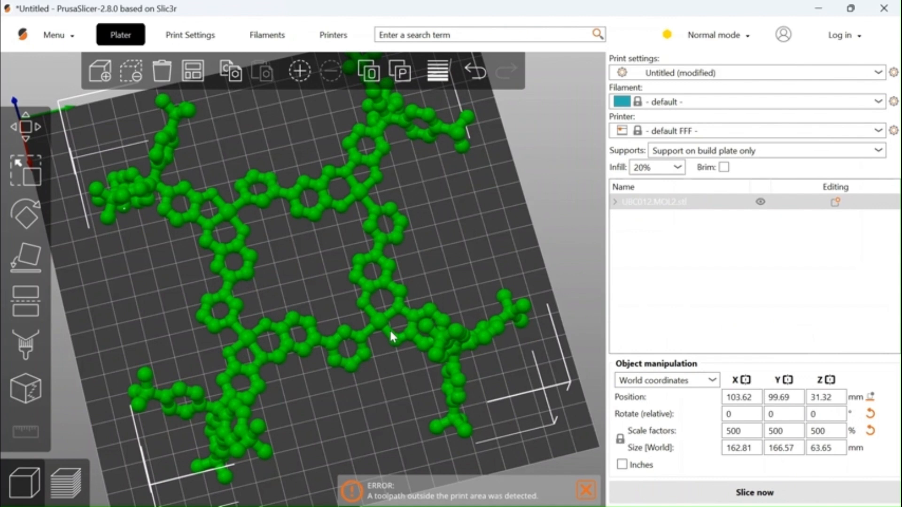
left_click(689, 497)
left_click(71, 482)
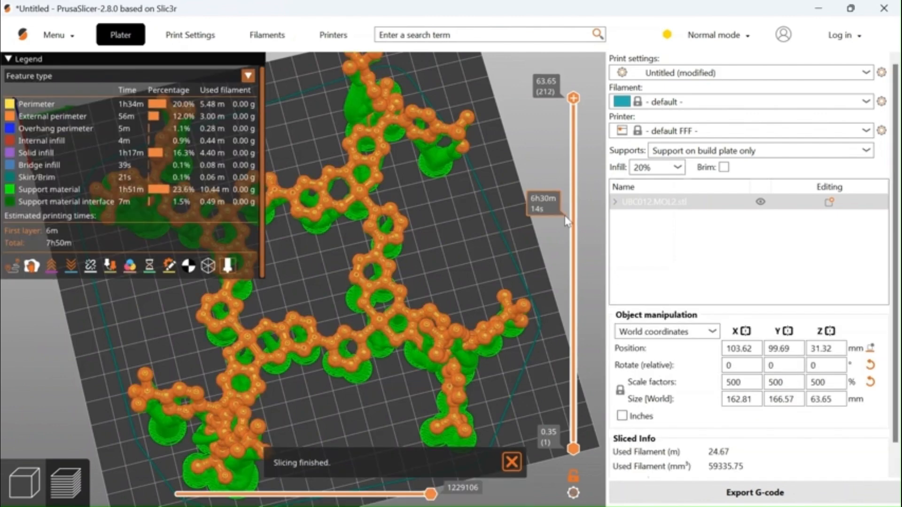
Review the sliced layers and print information, and export the molecule's G-code
left_click_drag(569, 218, 577, 75)
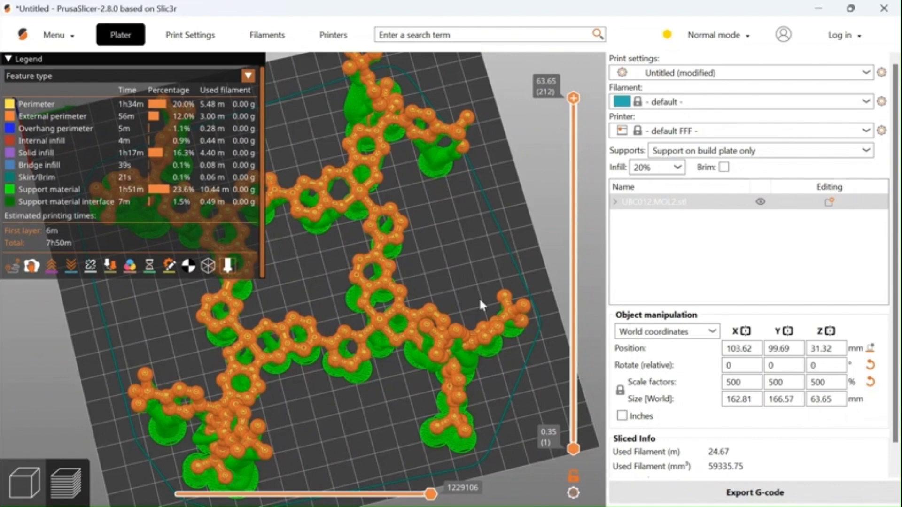
left_click_drag(521, 472, 503, 447)
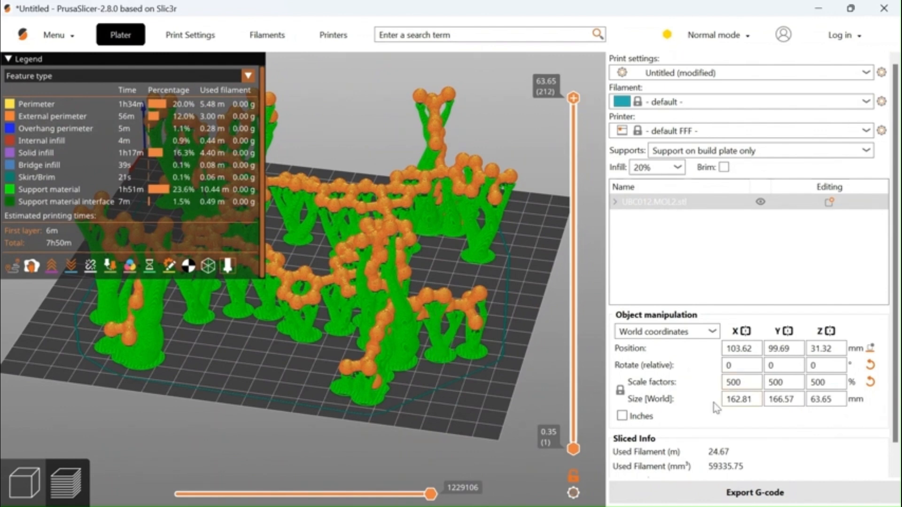
scroll(701, 416, "down", 2)
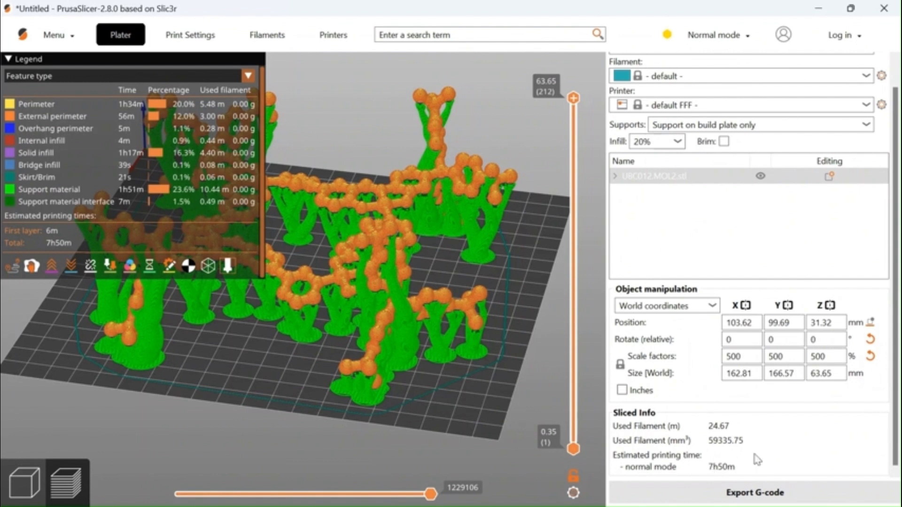
left_click(747, 494)
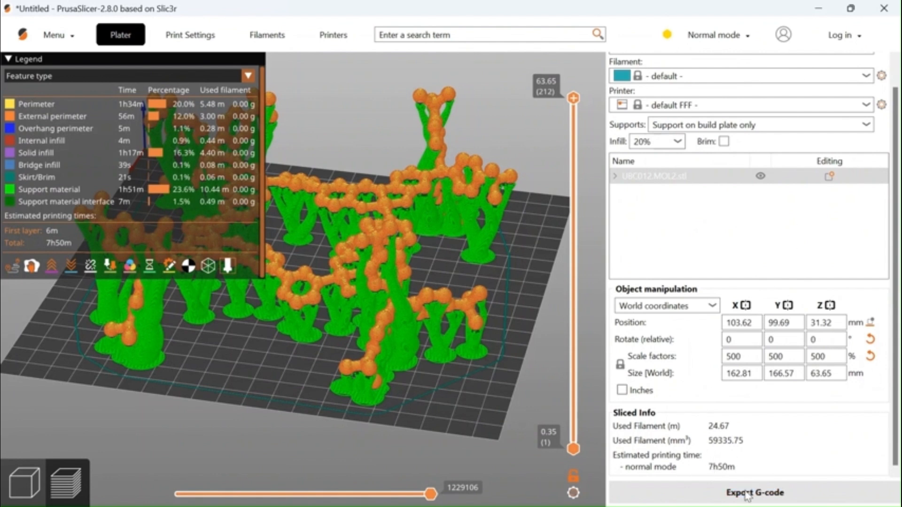